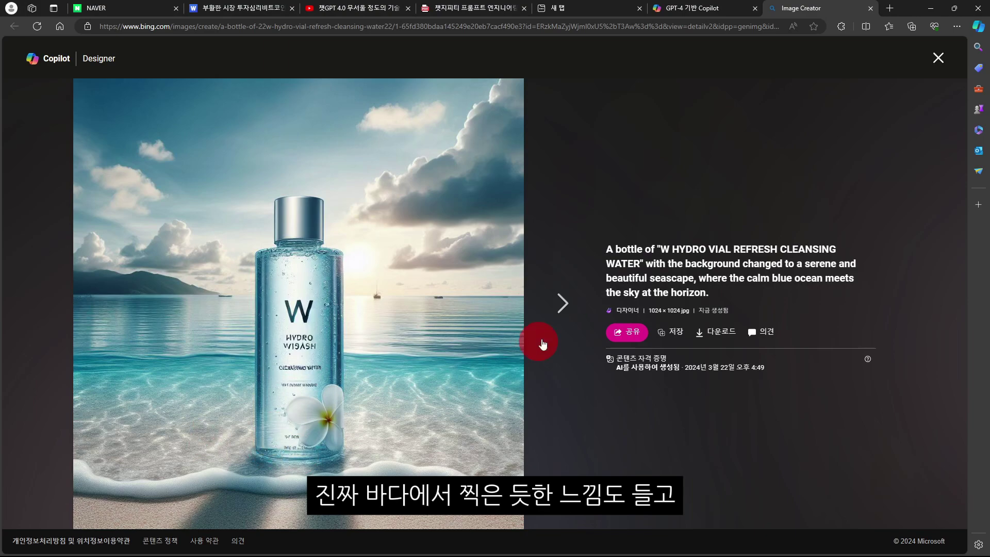
Step: Browse forward and back through the generated seascape images of the cleansing water bottle, and close the image viewer
click(562, 303)
click(563, 307)
click(562, 304)
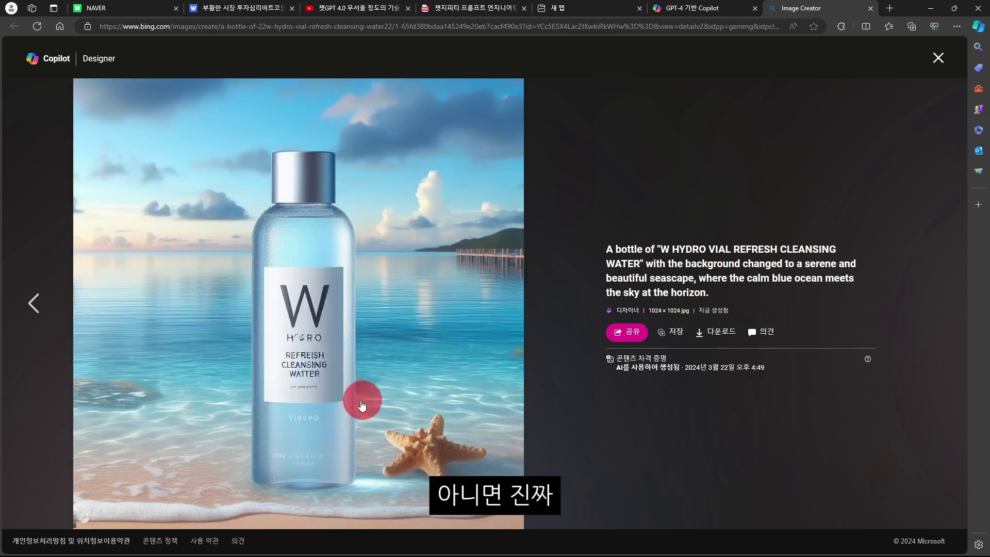
click(35, 304)
click(35, 305)
click(35, 304)
click(939, 97)
Step: Request a sky background with the suggested reply "배경을 하늘로 바꿔줄래?" and browse the generated bottle images at full size
click(425, 467)
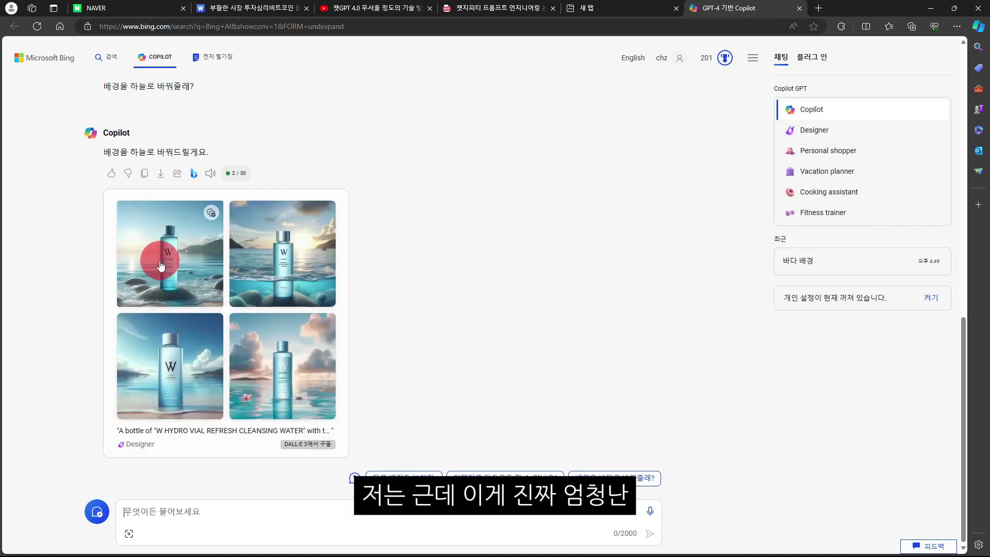
click(176, 250)
click(561, 304)
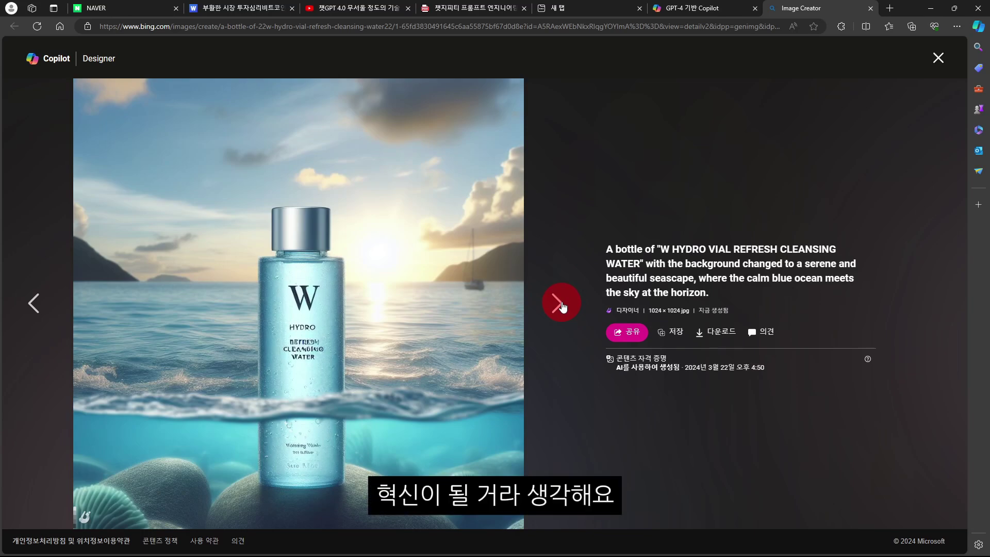
click(562, 303)
click(938, 58)
Step: Request other backgrounds with "다른 배경도 보여줘." and view the image of a hand holding the bottle at full size
scroll(232, 442, down, 10)
click(495, 475)
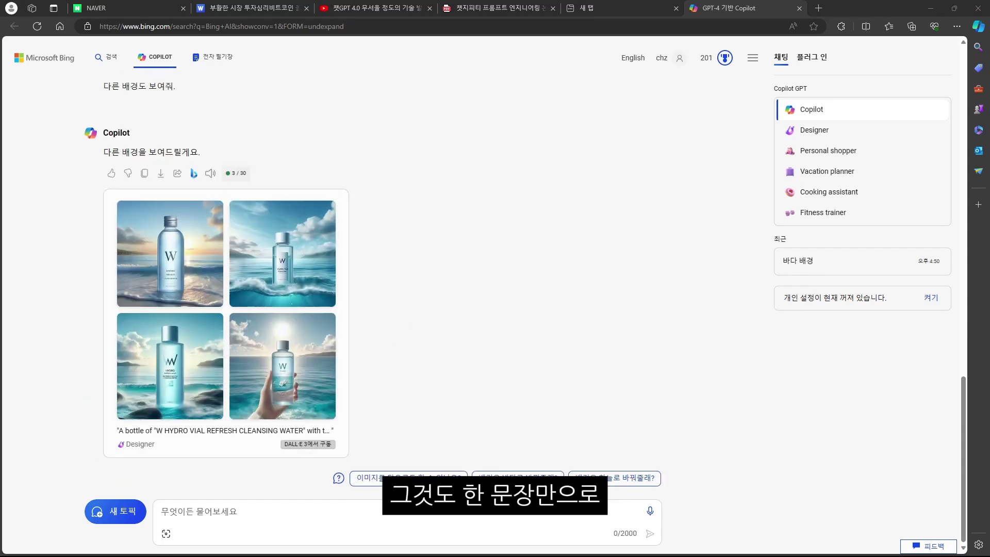
click(253, 322)
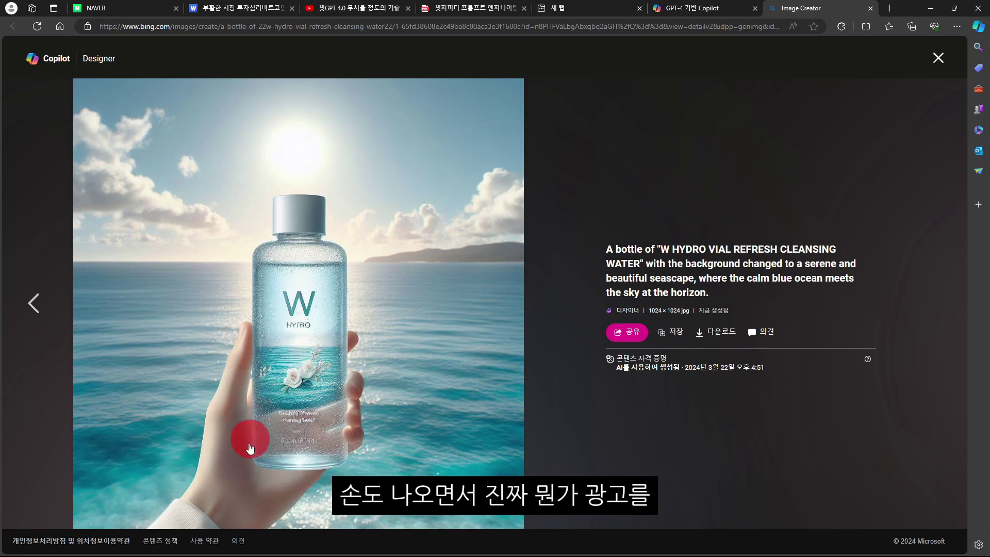
click(939, 58)
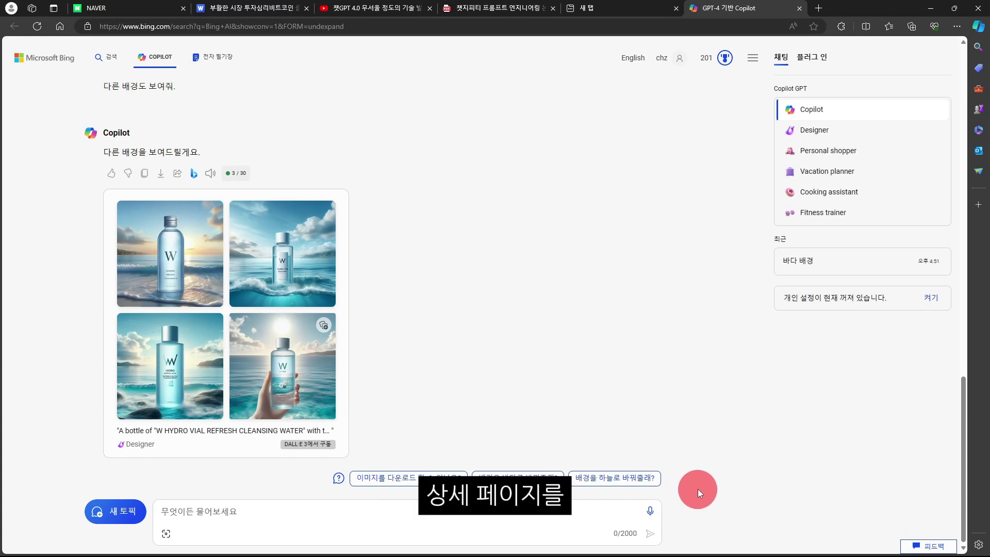
Step: Open the Copilot sidebar on the empty new-tab page and launch a fresh full-page Copilot chat from it
click(644, 11)
click(883, 86)
click(956, 25)
click(979, 26)
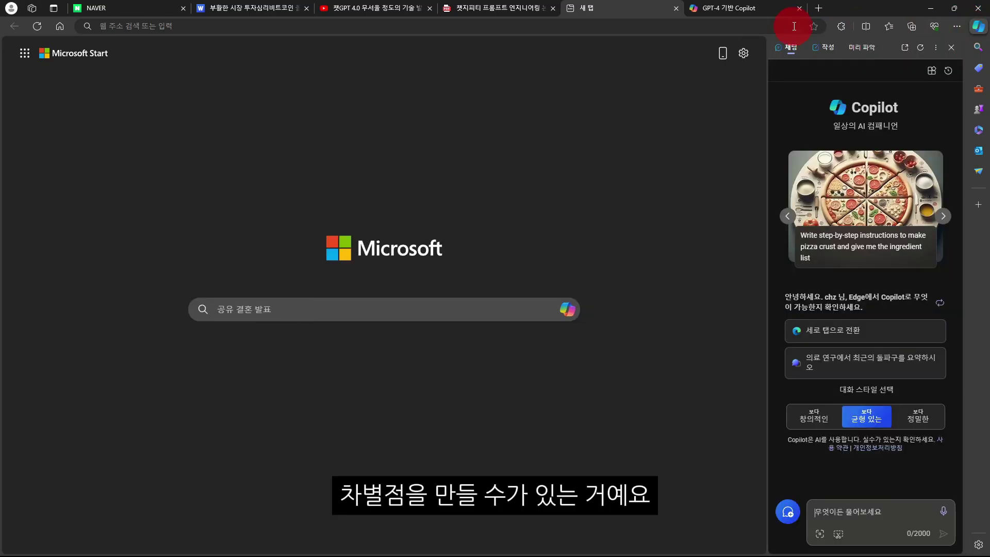
click(904, 47)
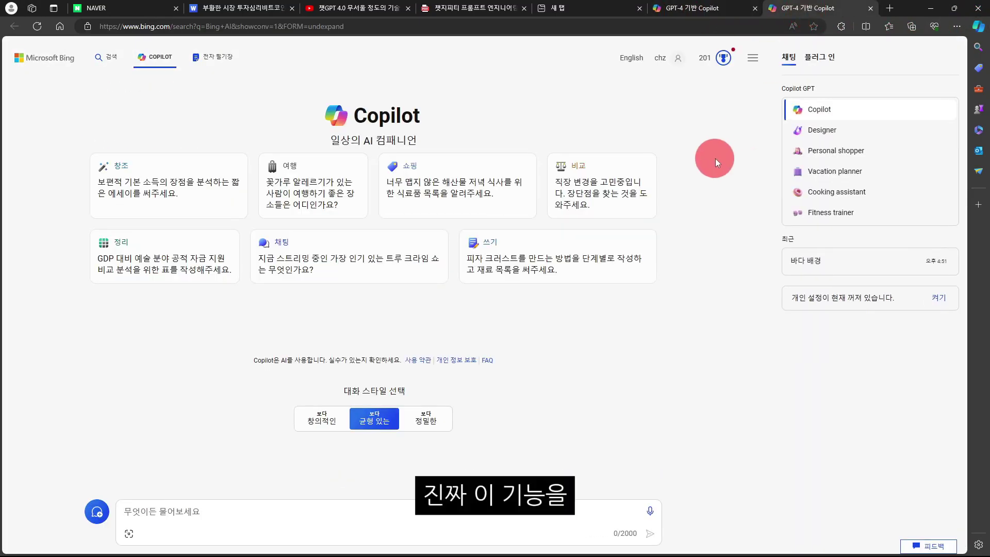
click(930, 264)
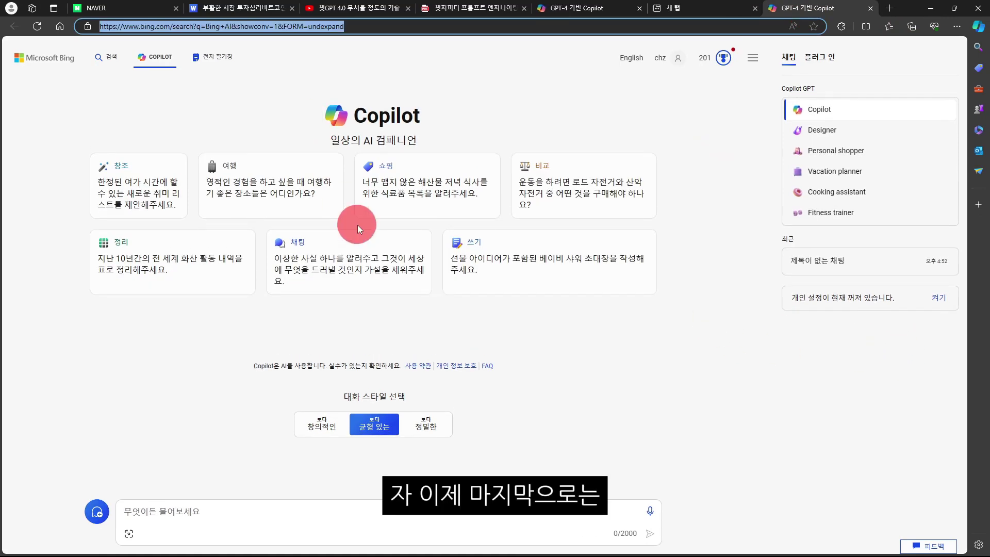
click(411, 514)
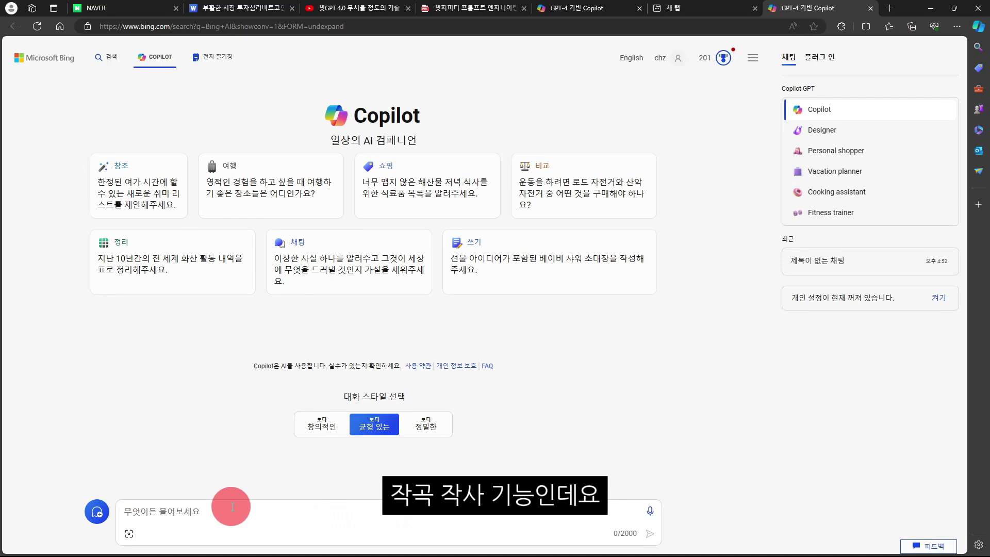
Step: Enable the Suno plugin for the new chat
click(820, 56)
scroll(923, 154, down, 5)
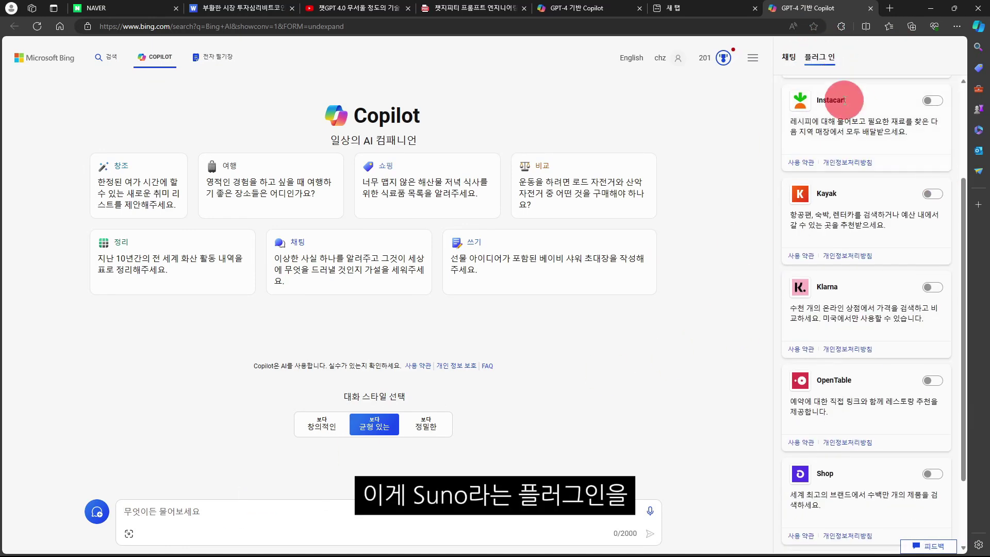
click(932, 472)
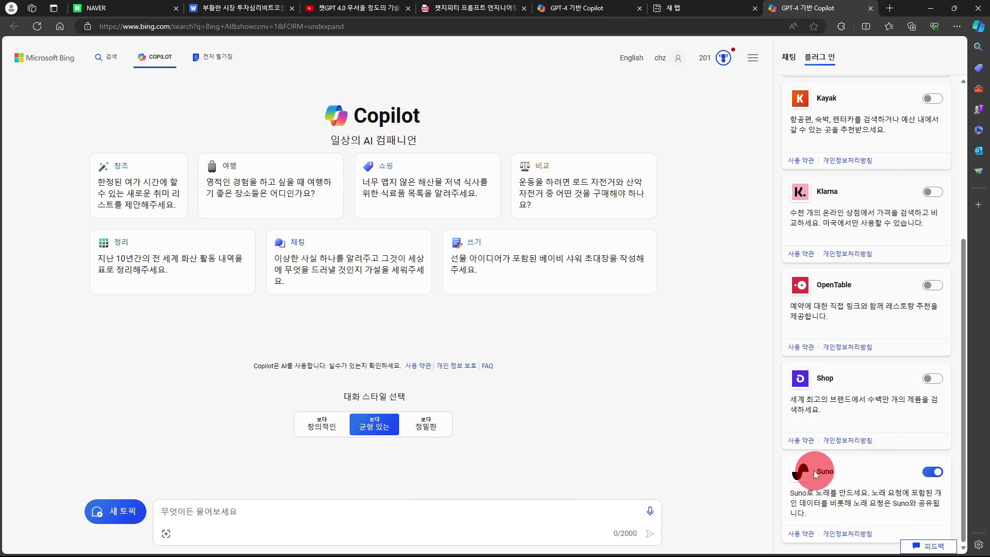
Step: Turn the Search plugin off and back on, and re-enable the Suno plugin
scroll(913, 404, up, 6)
click(933, 150)
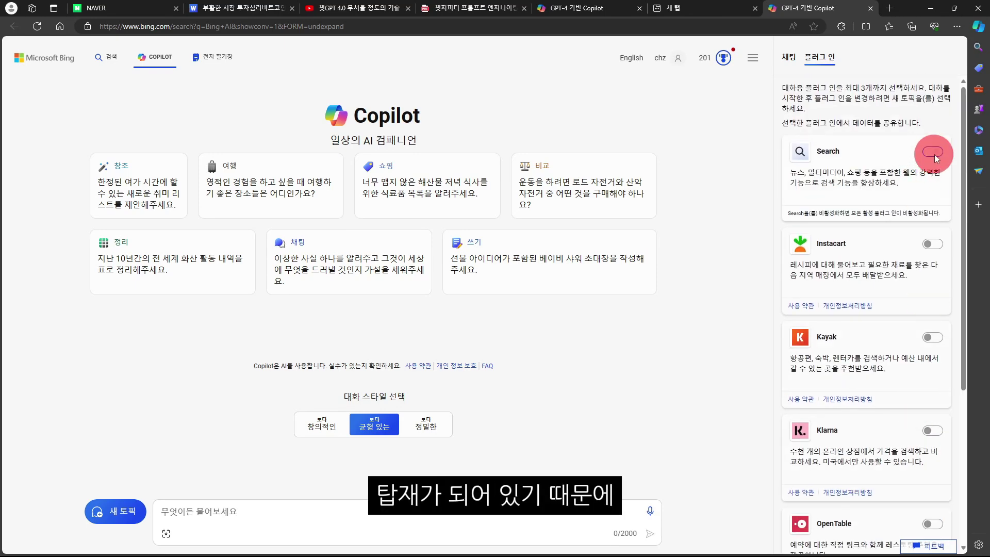
scroll(895, 316, down, 5)
scroll(923, 402, up, 6)
click(932, 150)
scroll(933, 309, down, 5)
click(933, 472)
Step: Send the prompt "노래를 만들어줘 (k-pop, upbeat music)" and play the generated song
click(278, 513)
text(노래를 만들어줘 (k-pop, )
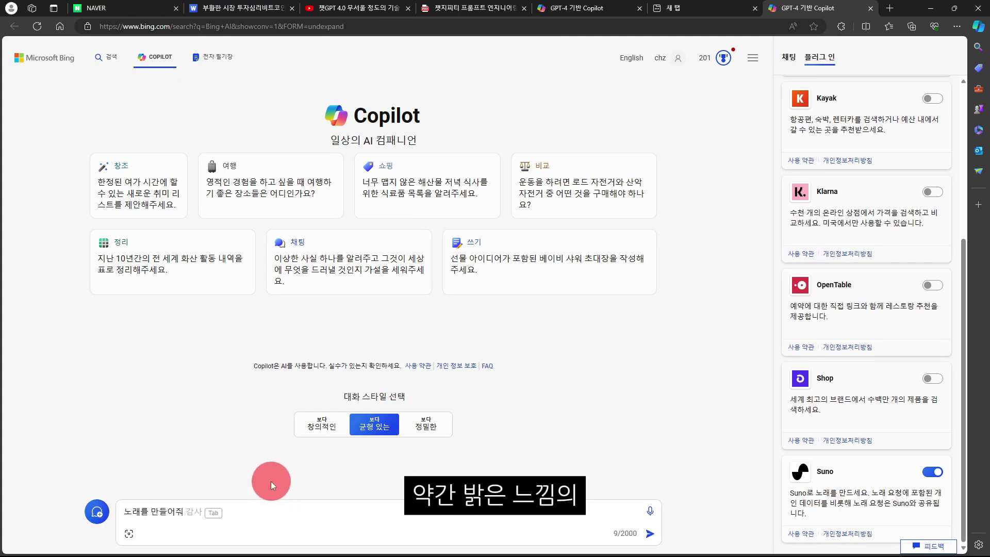
text(upbeat music))
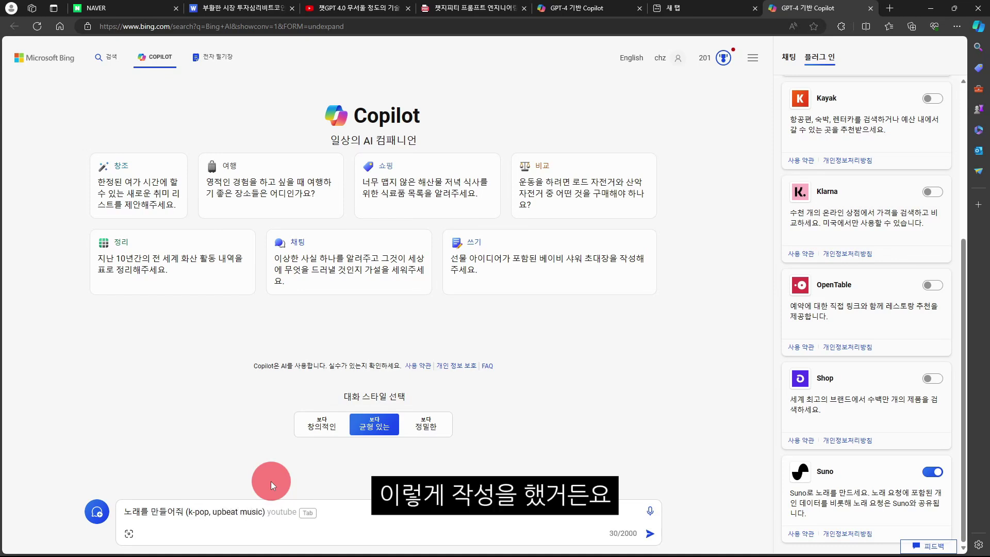
key(Return)
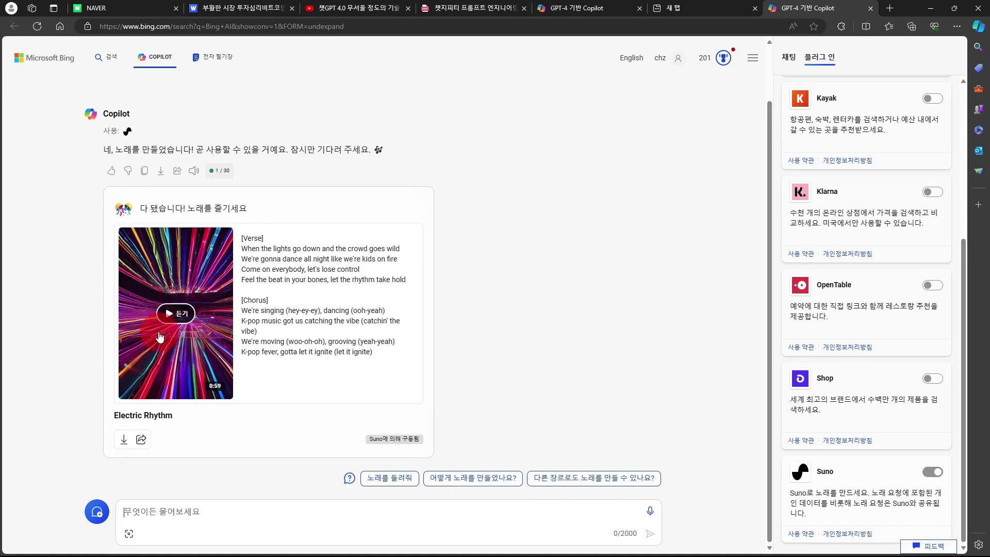
click(178, 316)
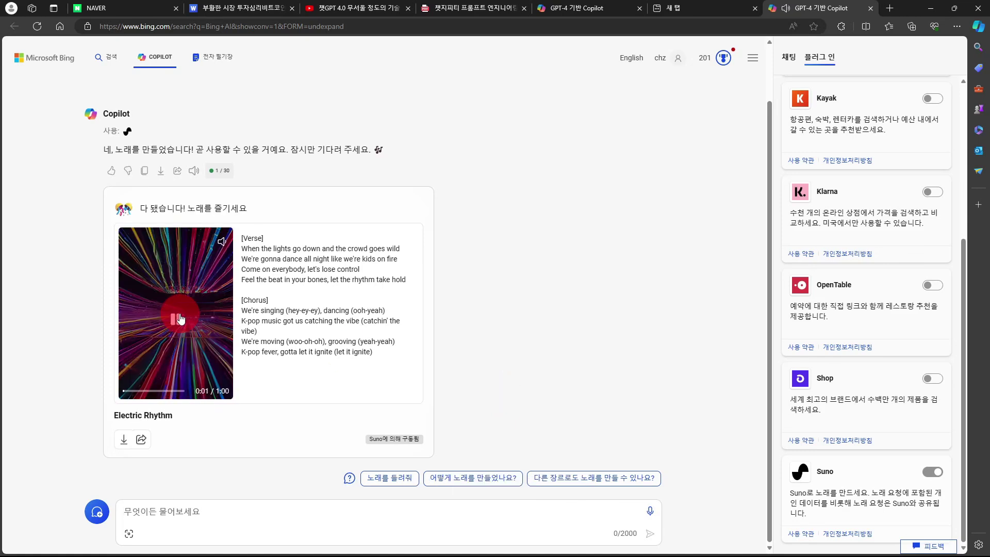
click(446, 361)
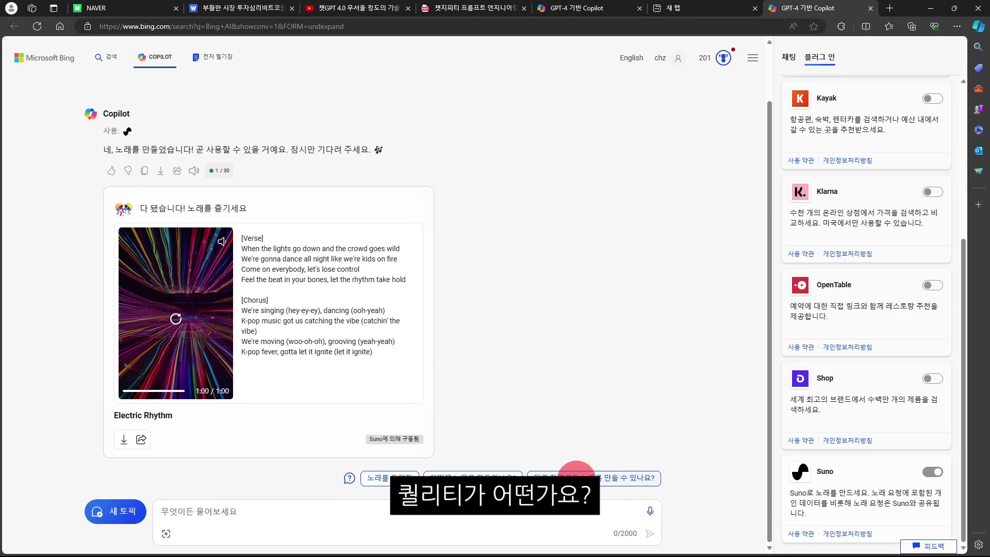
Step: Ask "다른 장르로도 노래를 만들 수 있나요?" and request a Korean hip-hop song with "힙합. 한글로 만들어줘"
click(570, 479)
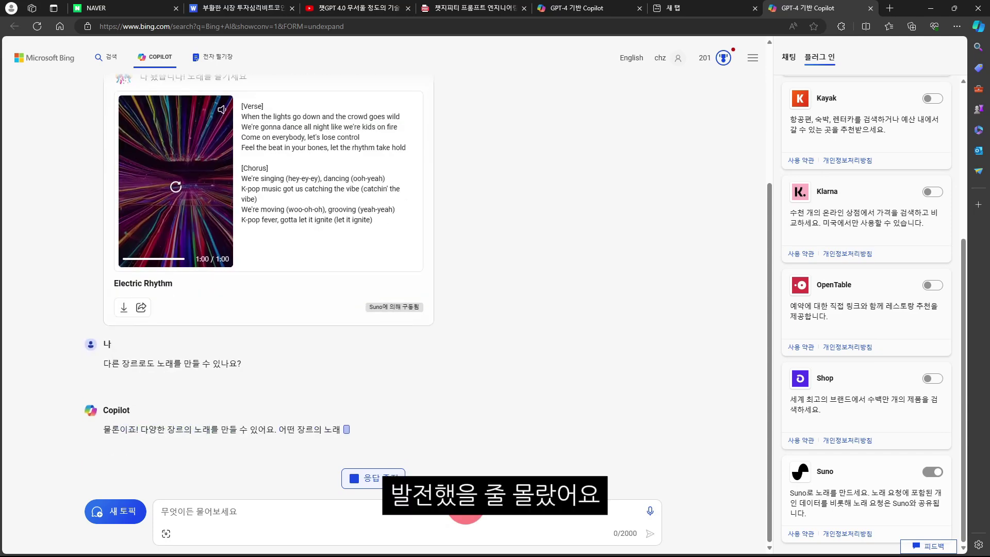
click(442, 520)
text(힙합. 한글ㄹ)
text(로 만들어줘)
key(Return)
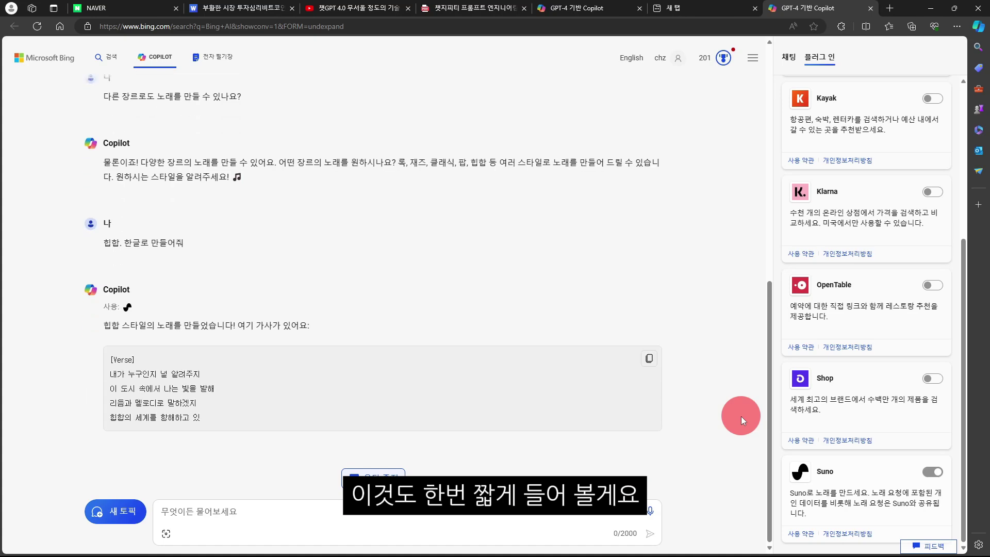
Step: Play the generated Korean hip-hop song and pause it partway through
click(176, 320)
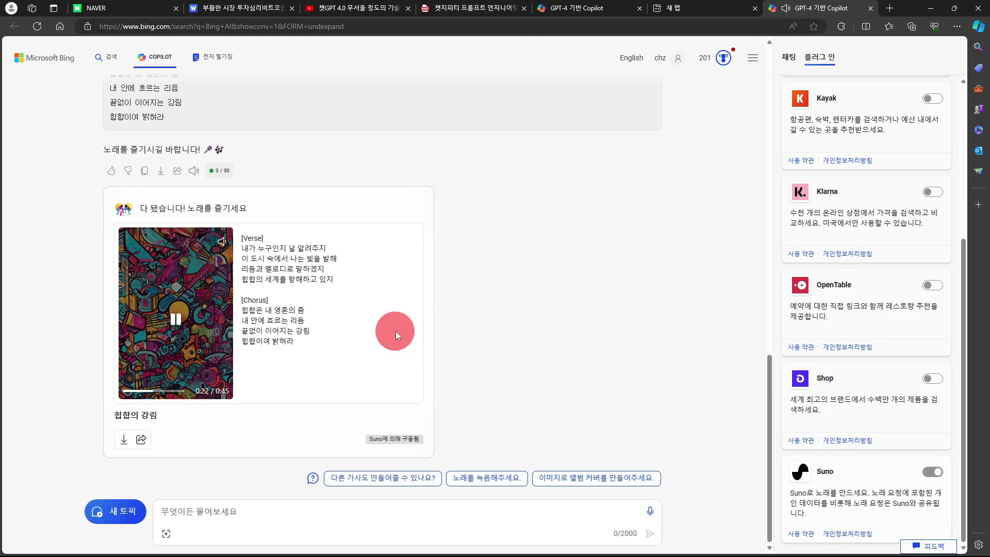
click(176, 319)
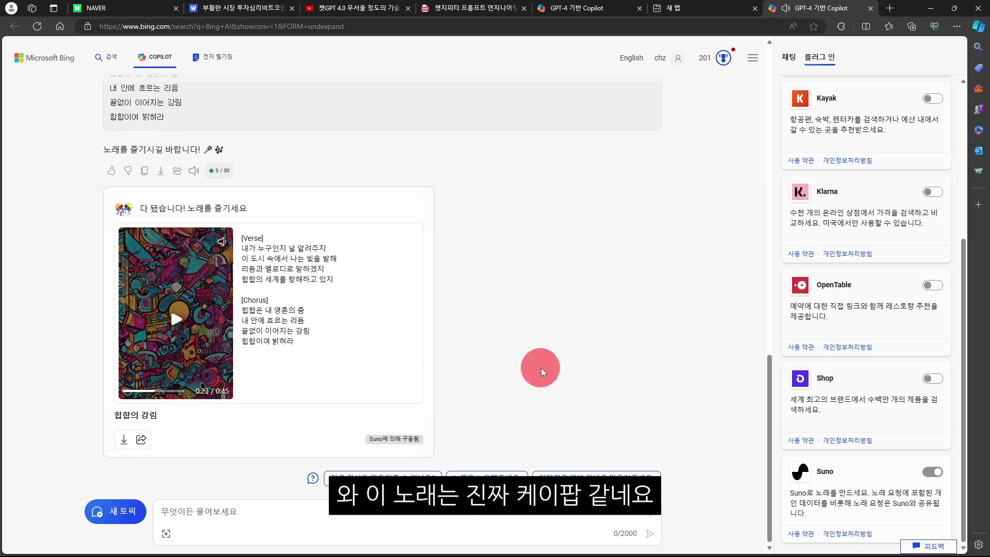